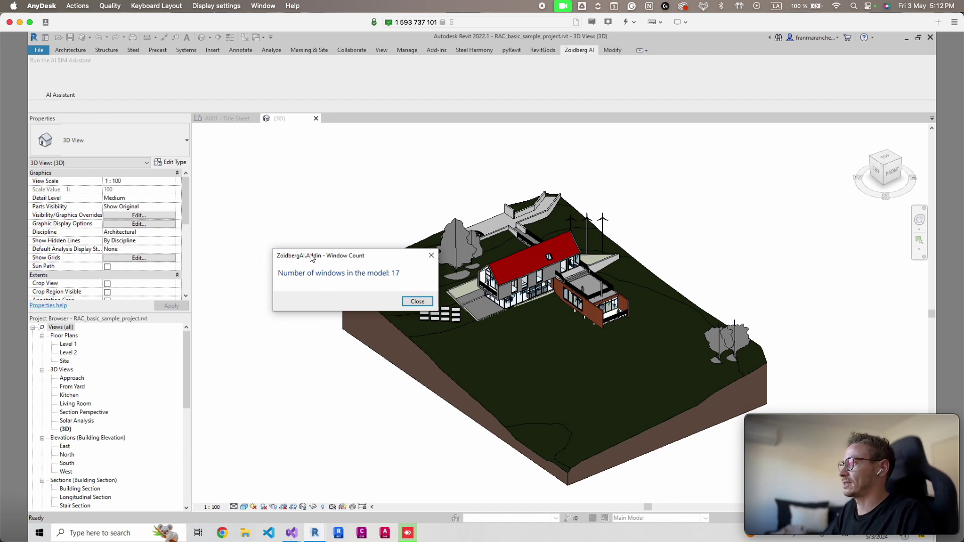
- Move the Window Count dialog reporting 17 windows slightly to the left
drag(326, 257, 304, 255)
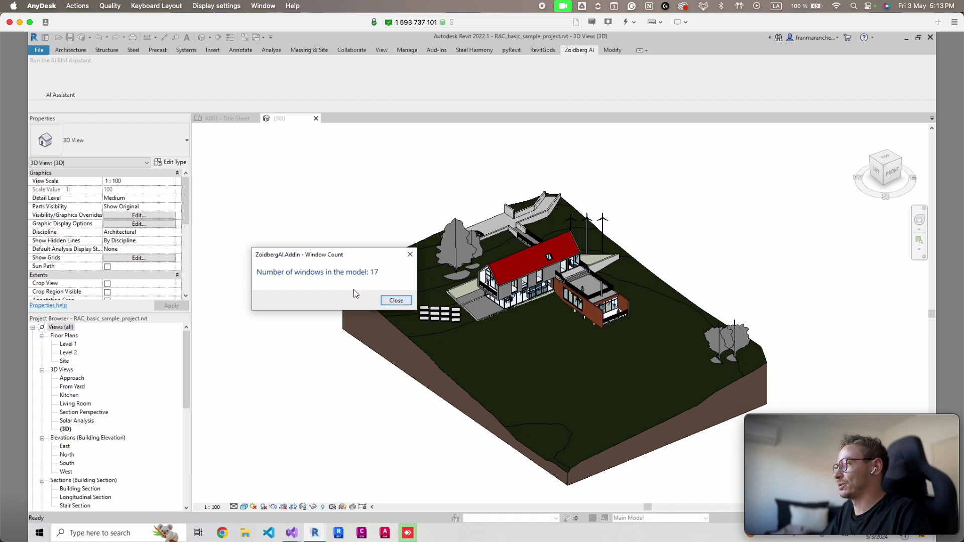
- Close the window-count result and pan the house's 3D view
click(396, 301)
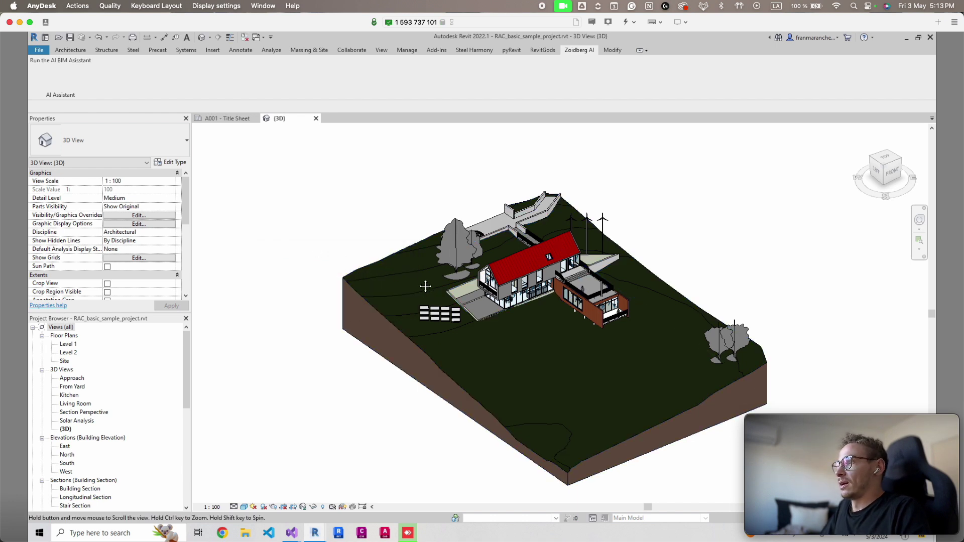
middle_drag(583, 298, 515, 279)
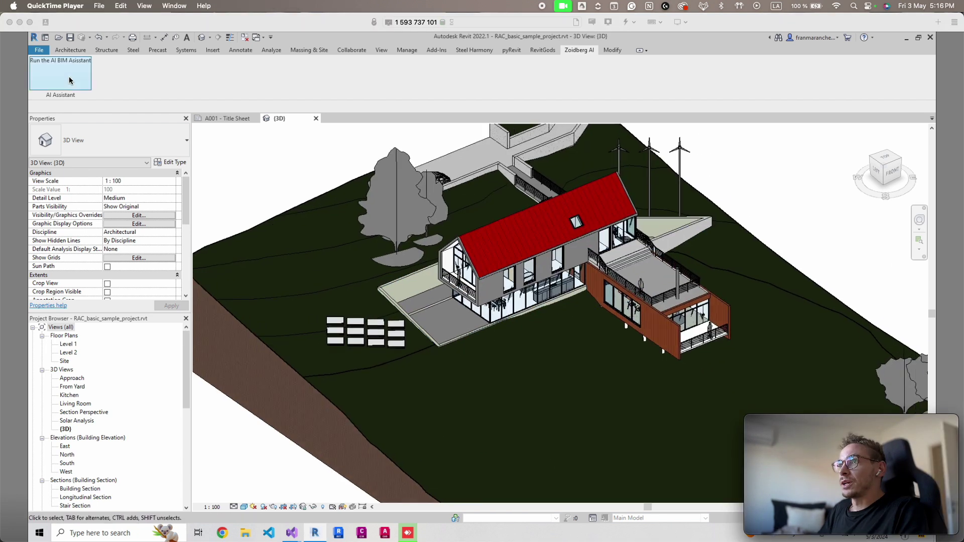
click(70, 80)
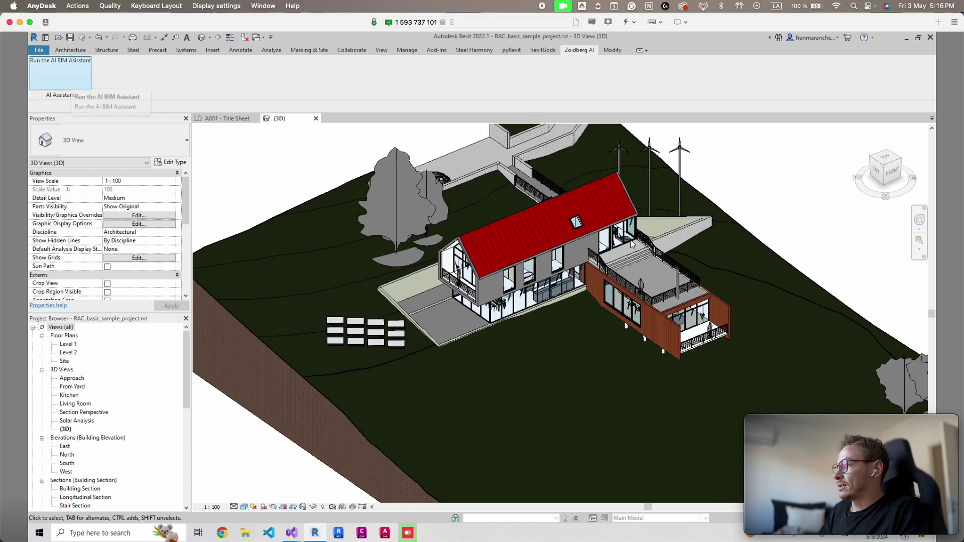
- Ask the AI assistant to 'Delete the roofs in this model' and approve deleting the blocking mullions
click(69, 72)
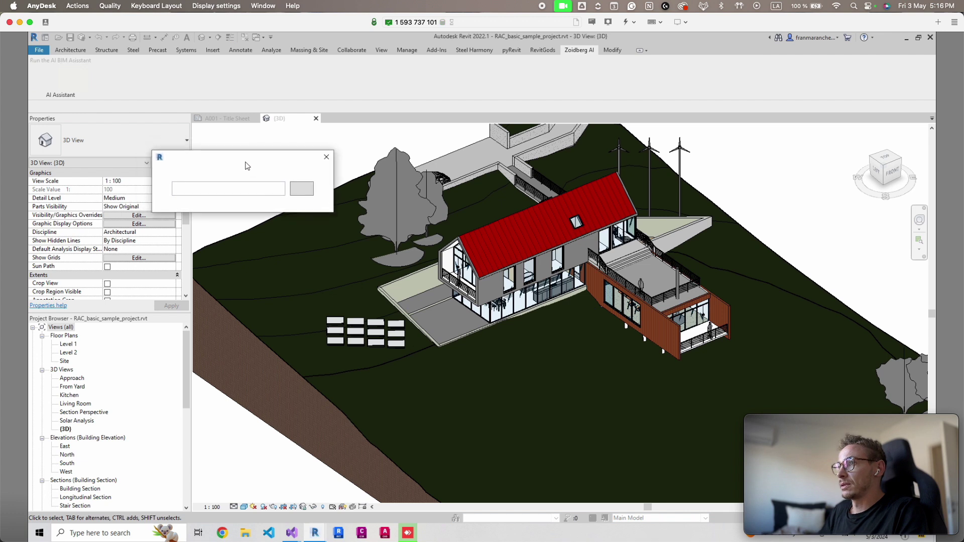
click(255, 199)
text(D)
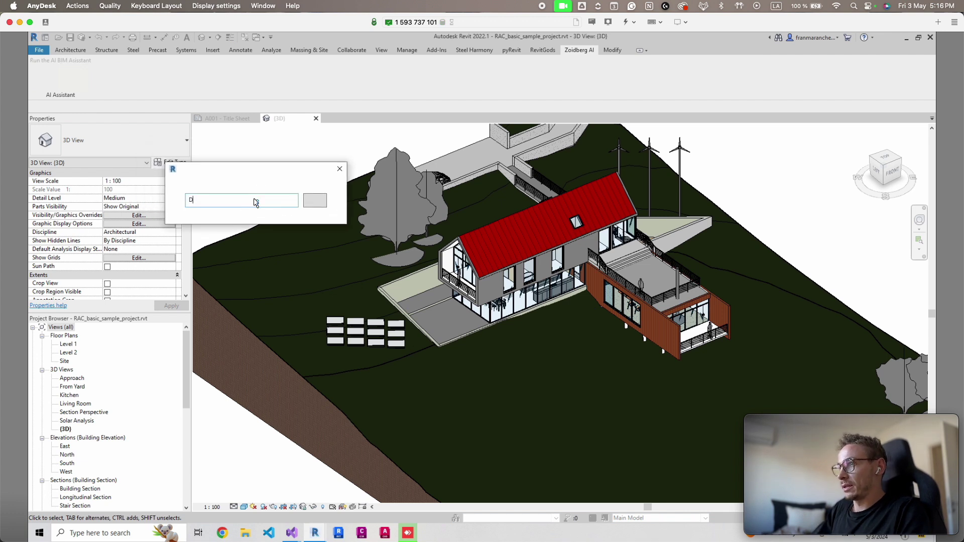
text(elete the roofs in this model)
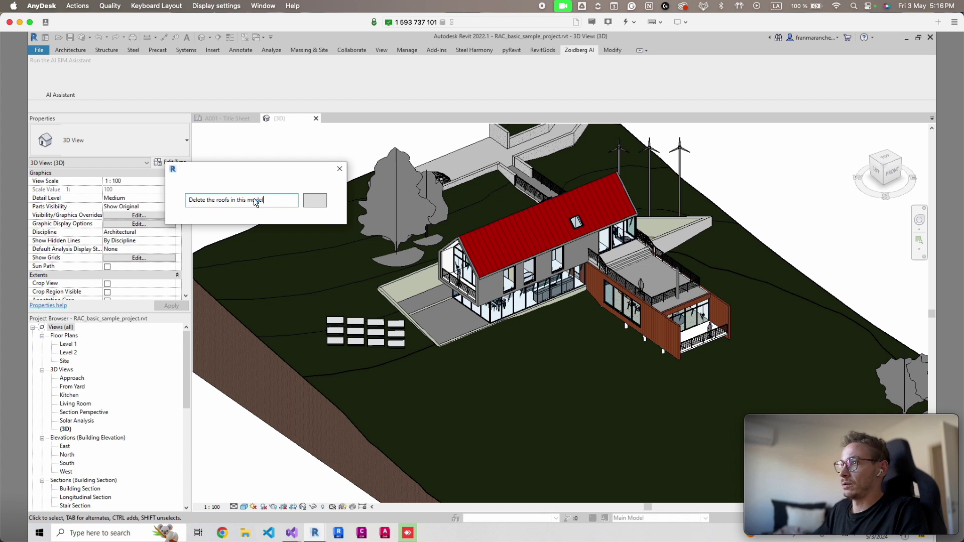
click(315, 200)
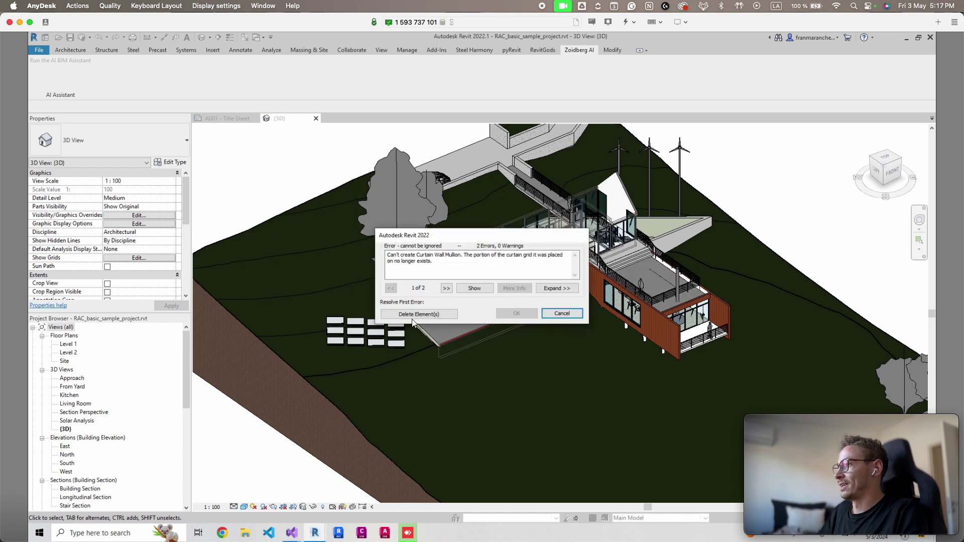
click(413, 314)
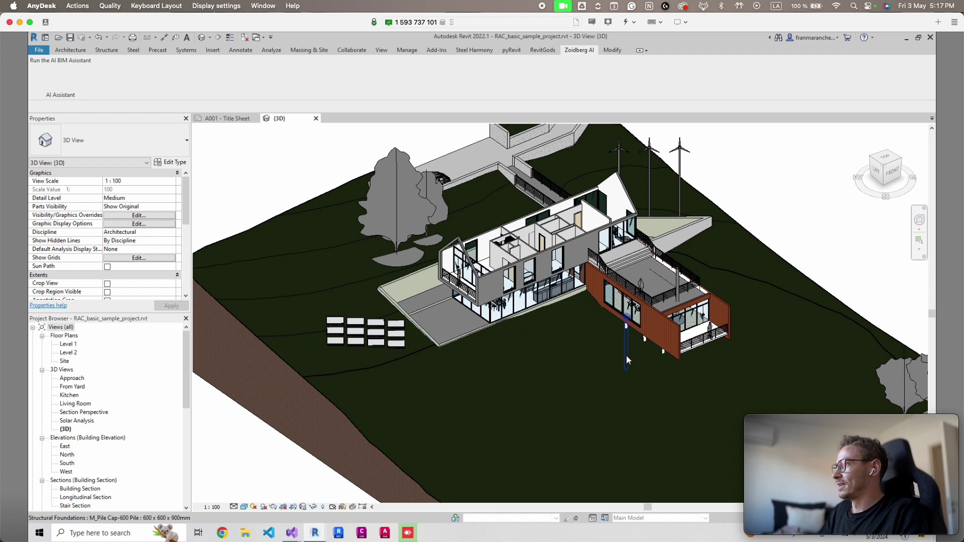
- Zoom in on the roofless house and bring back the earlier AI assistant prompt
scroll(625, 355, up, 3)
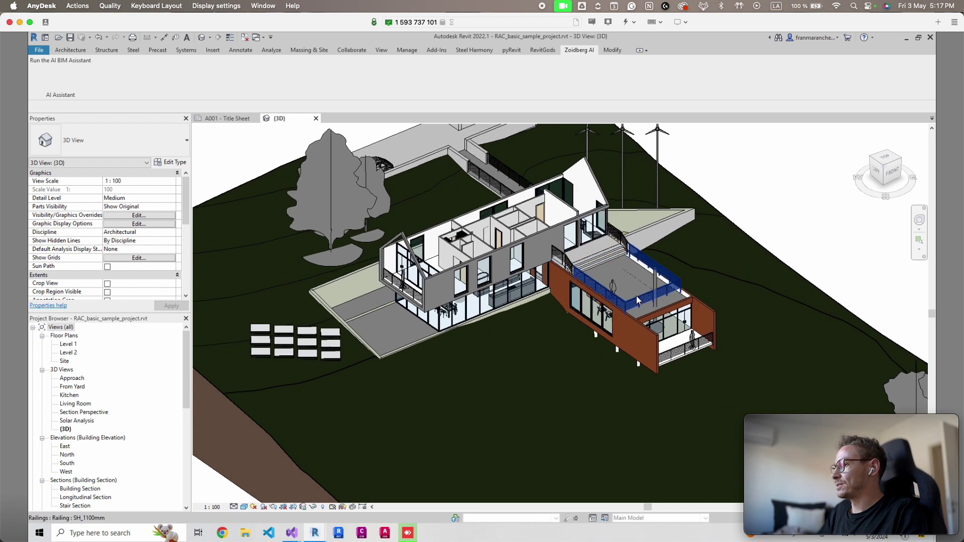
scroll(636, 300, up, 1)
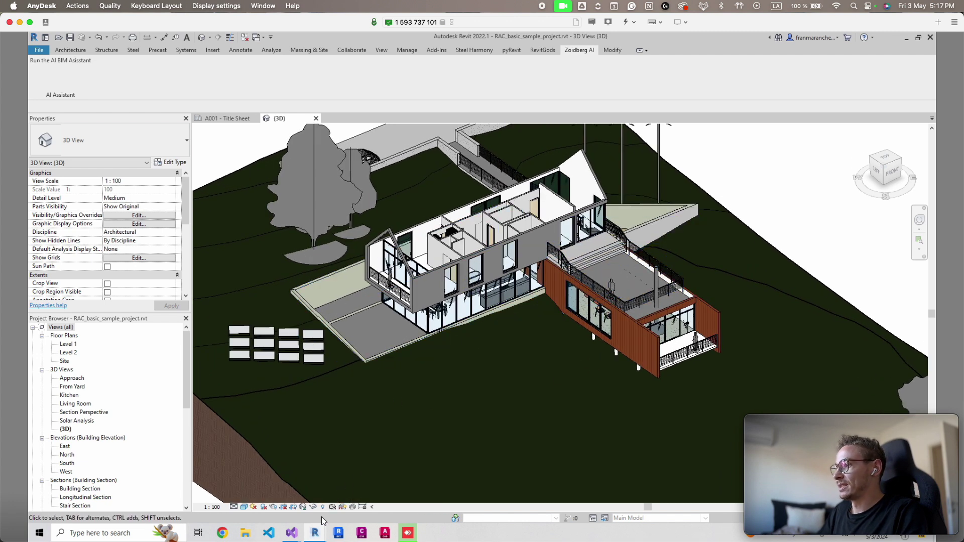
mouse_move(314, 532)
click(366, 489)
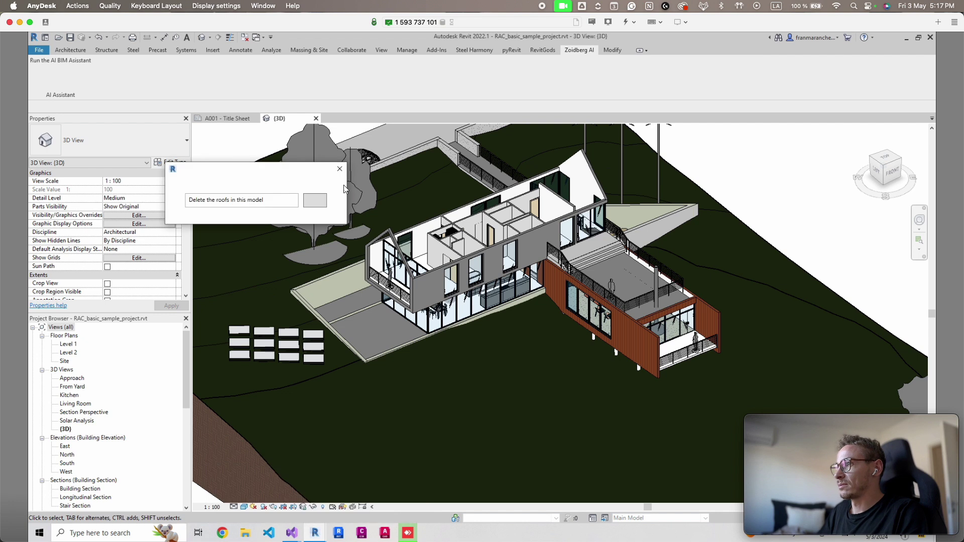
- Write a new assistant request: 'Get the column data from this model and export it to a csv'
click(340, 169)
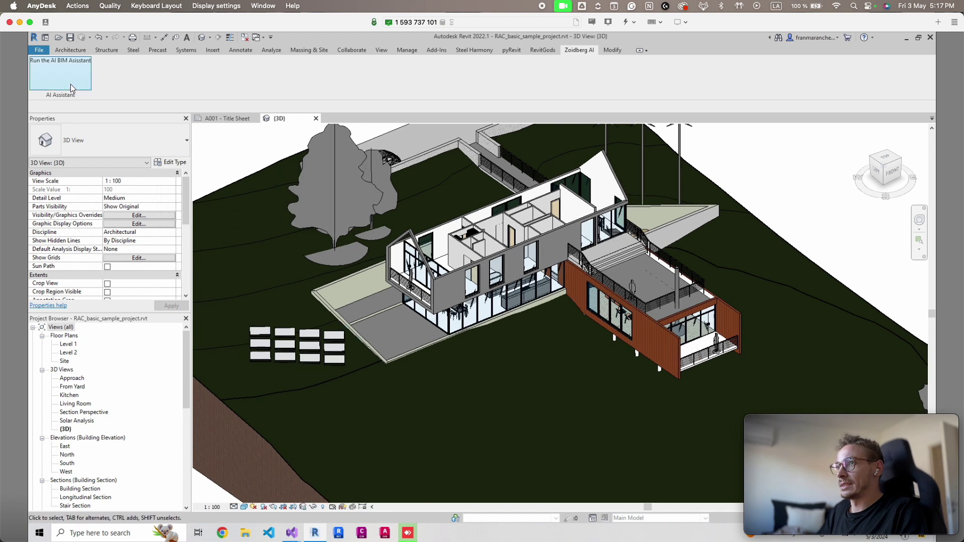
click(71, 89)
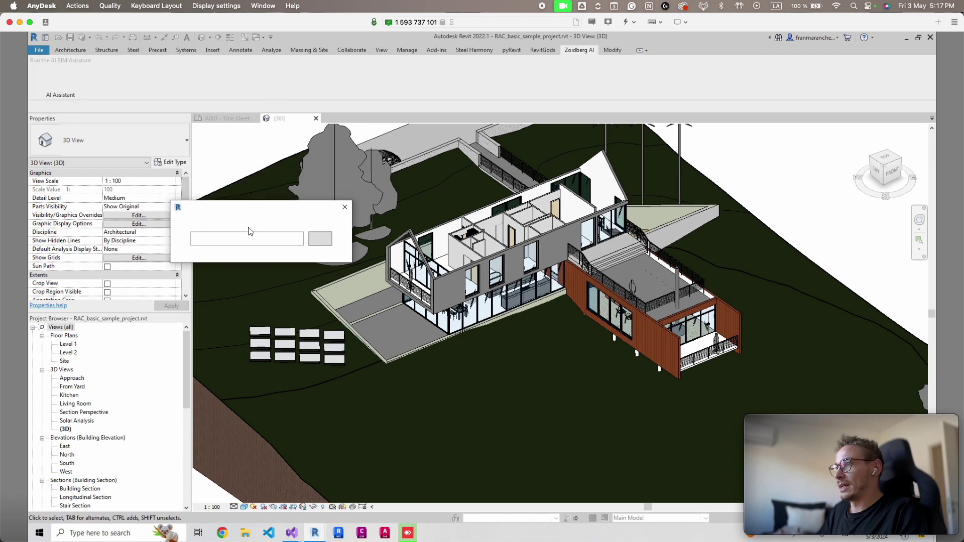
click(250, 231)
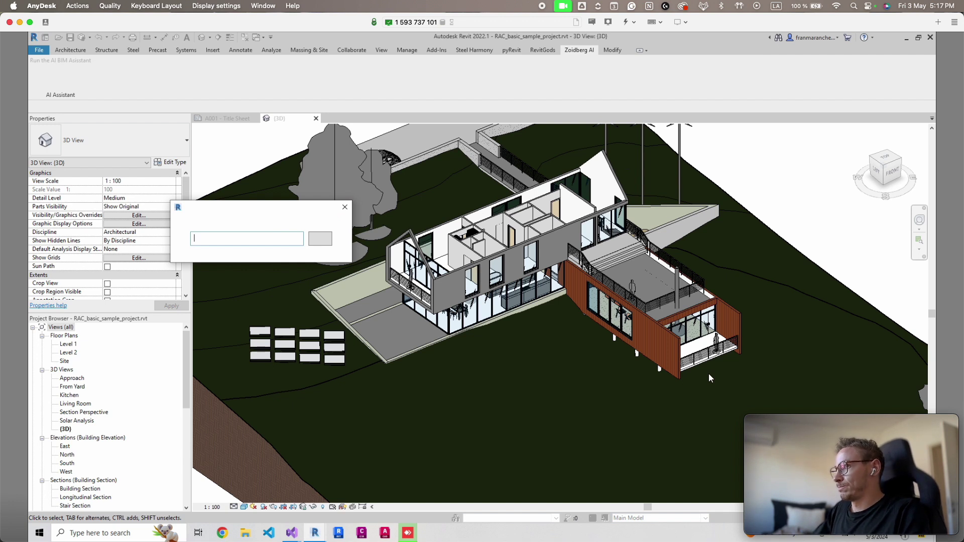
text(Get)
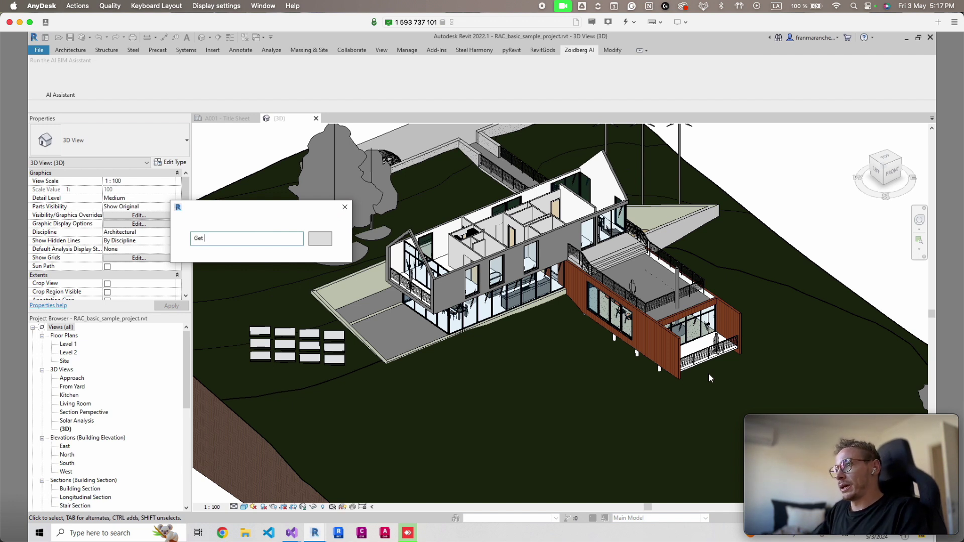
text( the column dat)
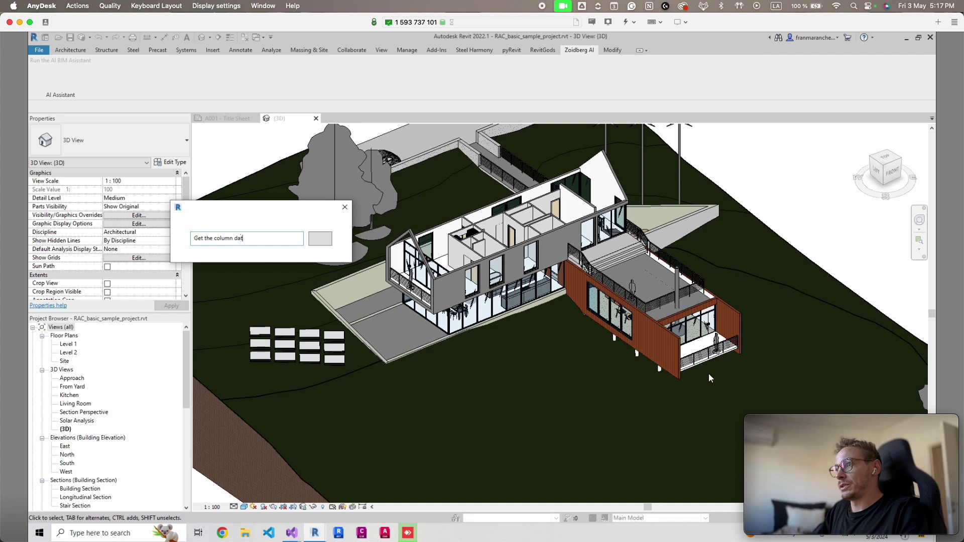
text(a from this mode)
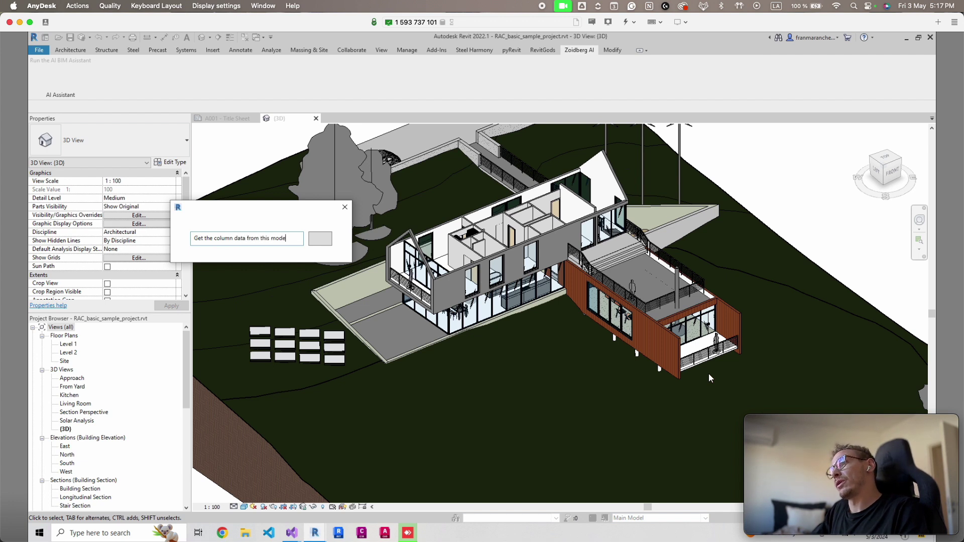
text(l and export it)
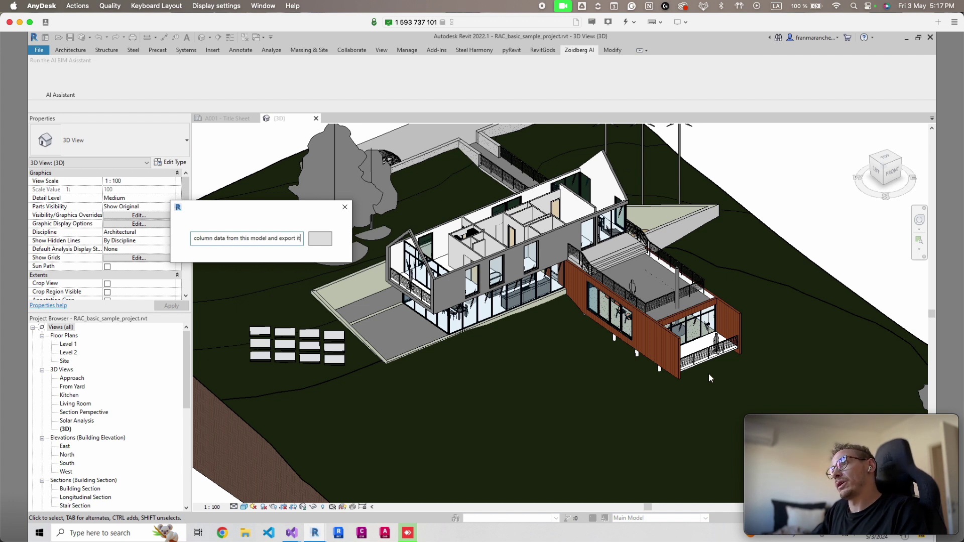
text( to a csv)
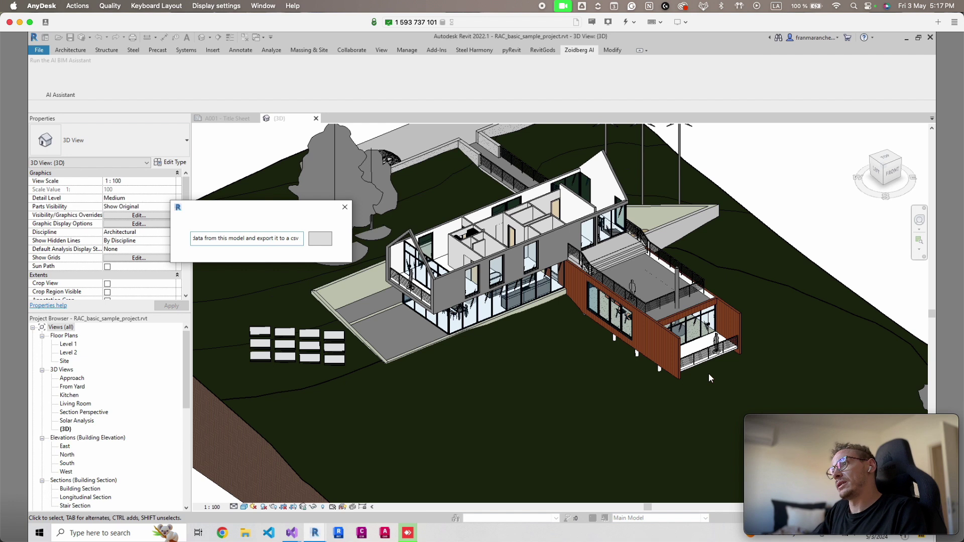
text( in )
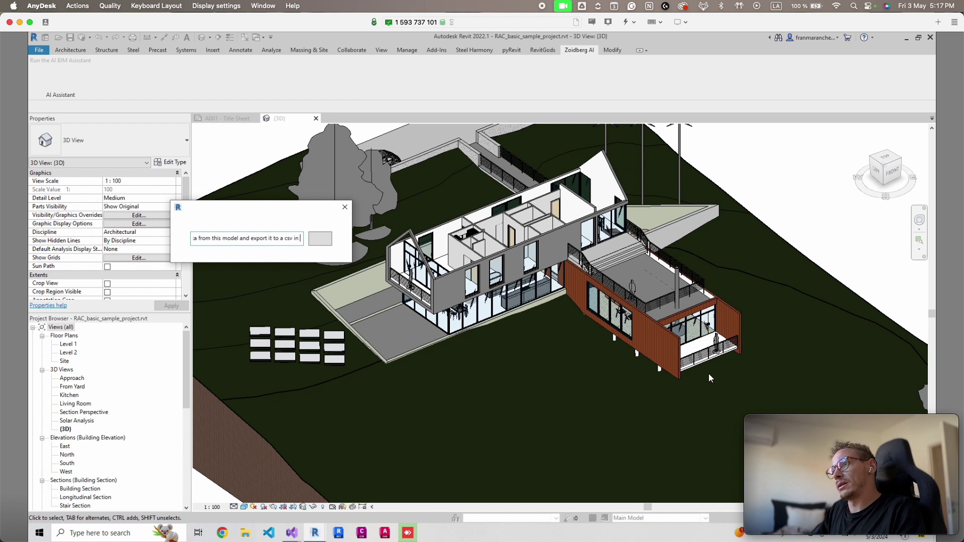
text(my)
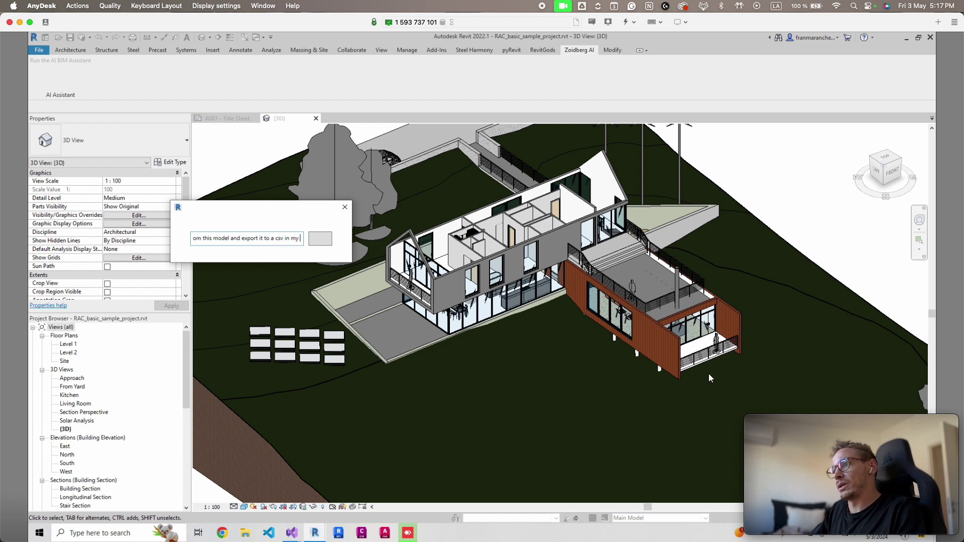
key(BackSpace)
key(BackSpace)
key(BackSpace)
key(BackSpace)
key(BackSpace)
key(BackSpace)
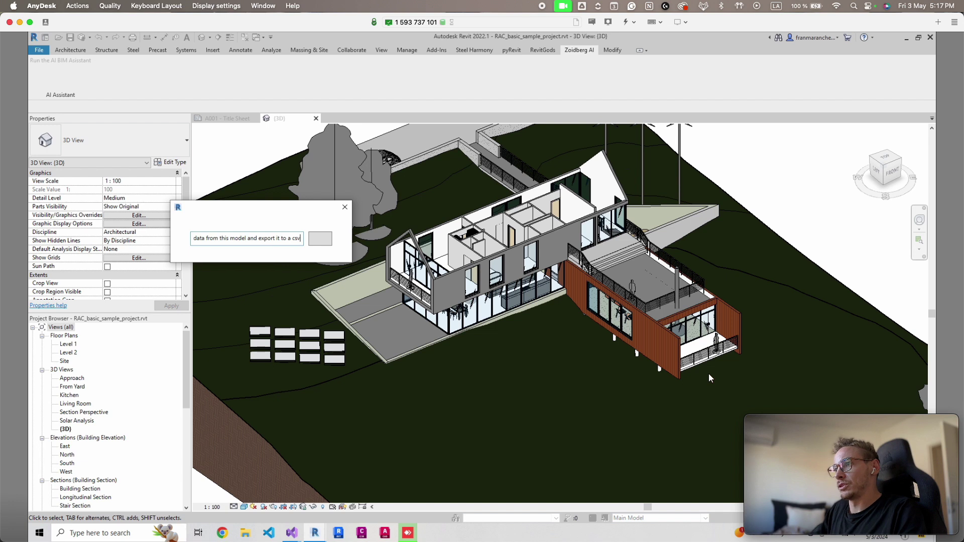
- Submit the request and confirm the column data was exported to C:\Temp\ColumnData.csv
click(325, 244)
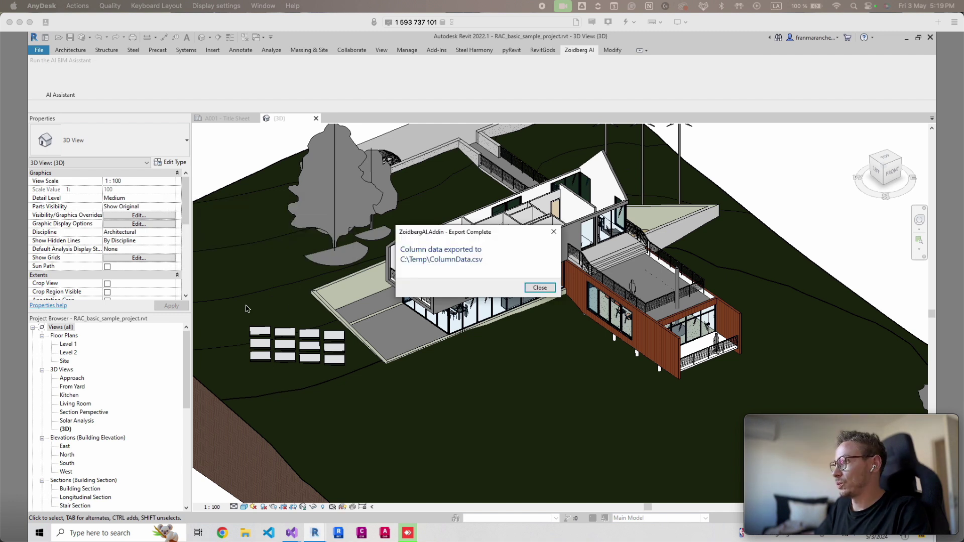
click(494, 237)
drag(476, 240, 473, 245)
- Browse to the C:\Temp folder and select the exported ColumnData.csv
click(245, 532)
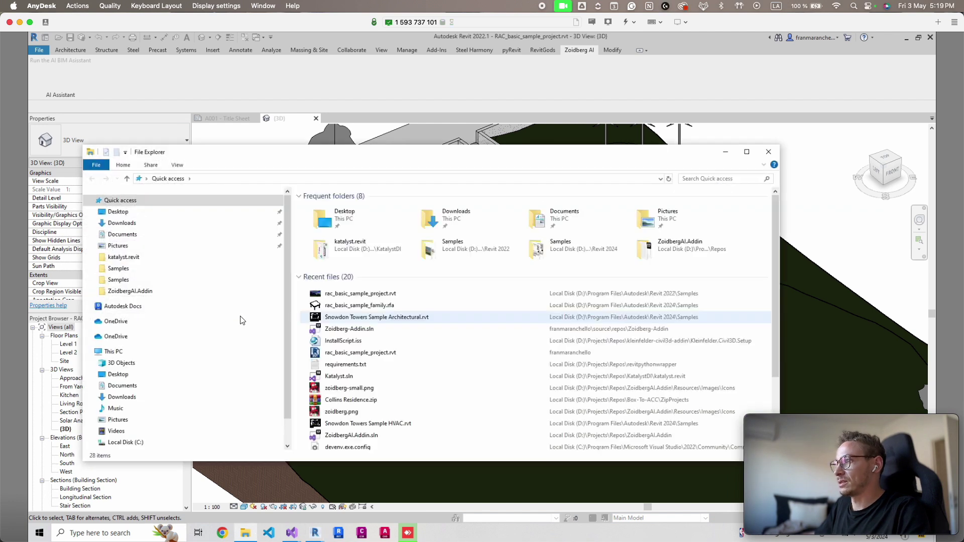
click(150, 444)
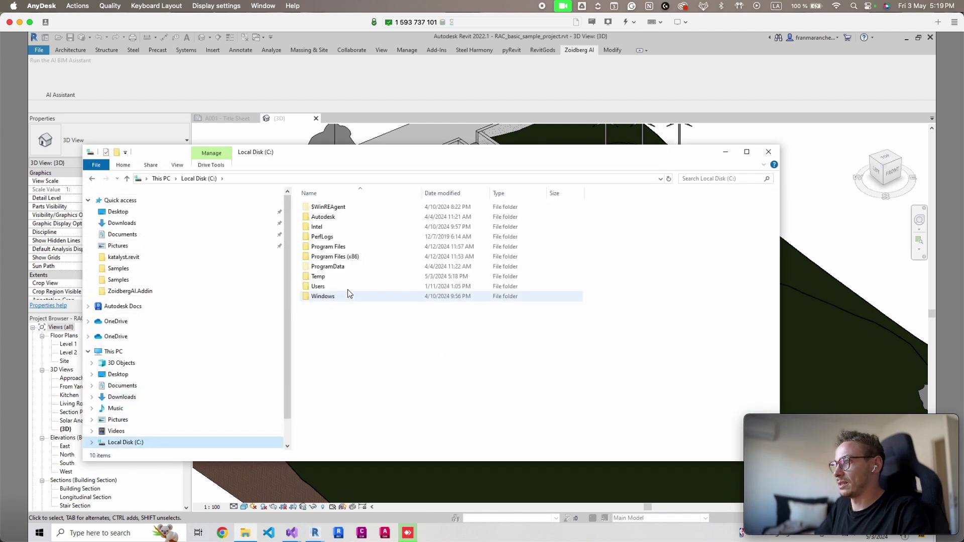
double_click(344, 276)
click(351, 207)
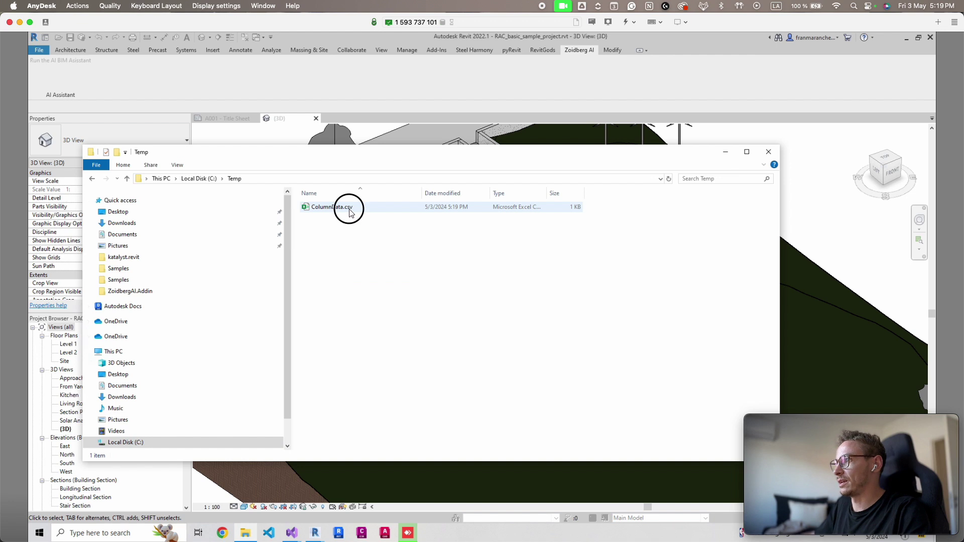
click(329, 207)
- Open ColumnData.csv with Excel, then close Excel at its sign-in prompt
right_click(330, 207)
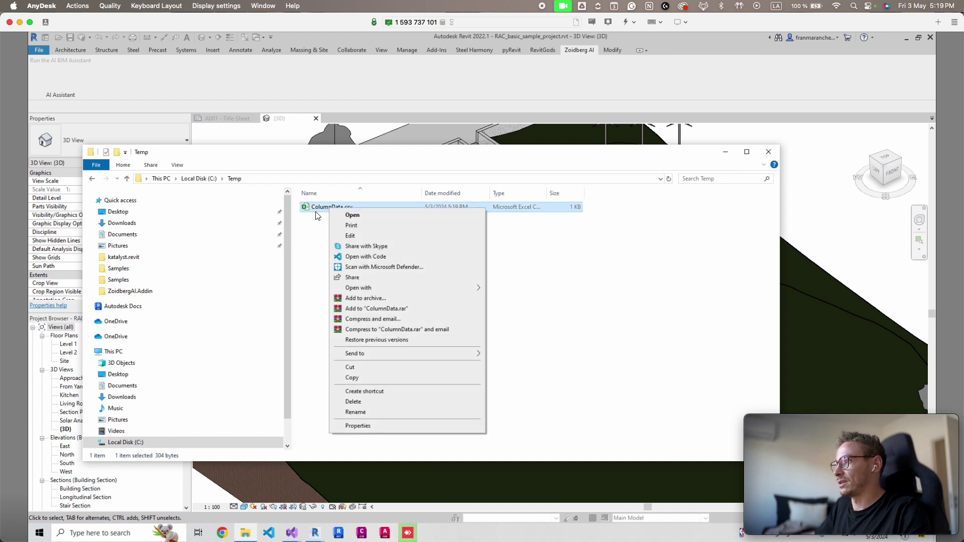
mouse_move(383, 290)
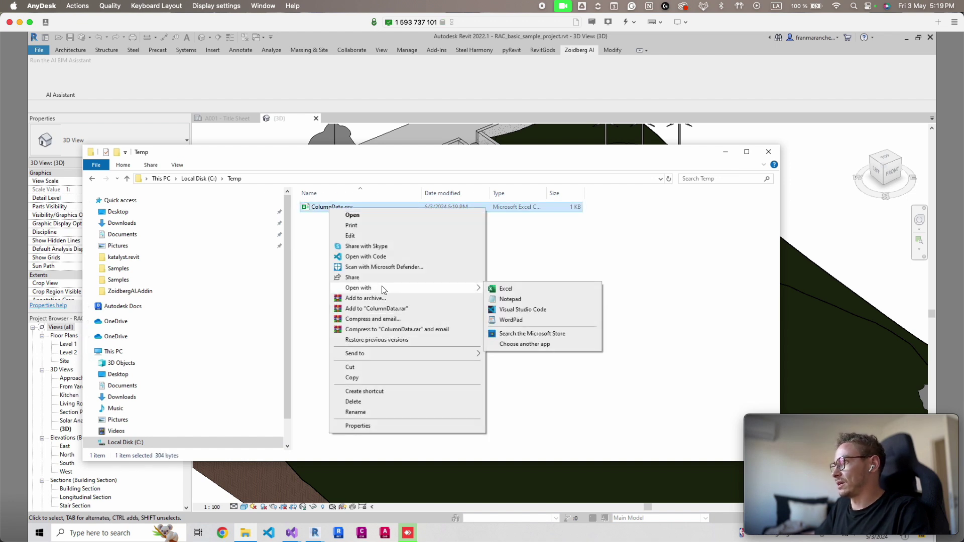
click(496, 301)
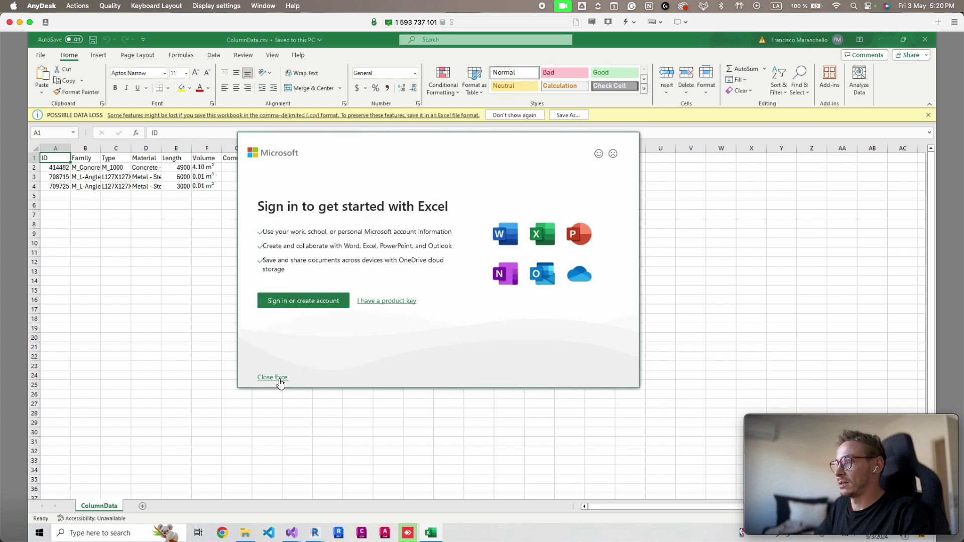
click(279, 378)
right_click(349, 206)
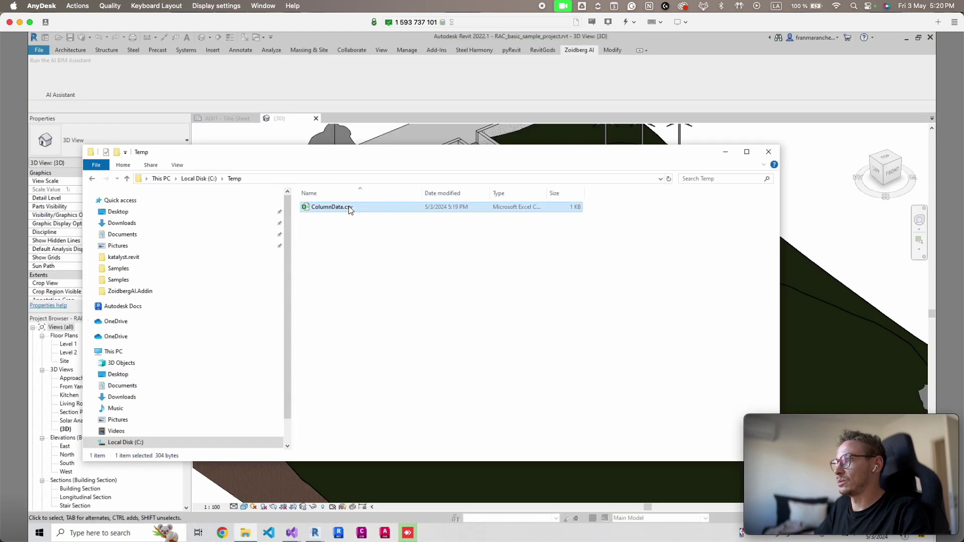
click(438, 253)
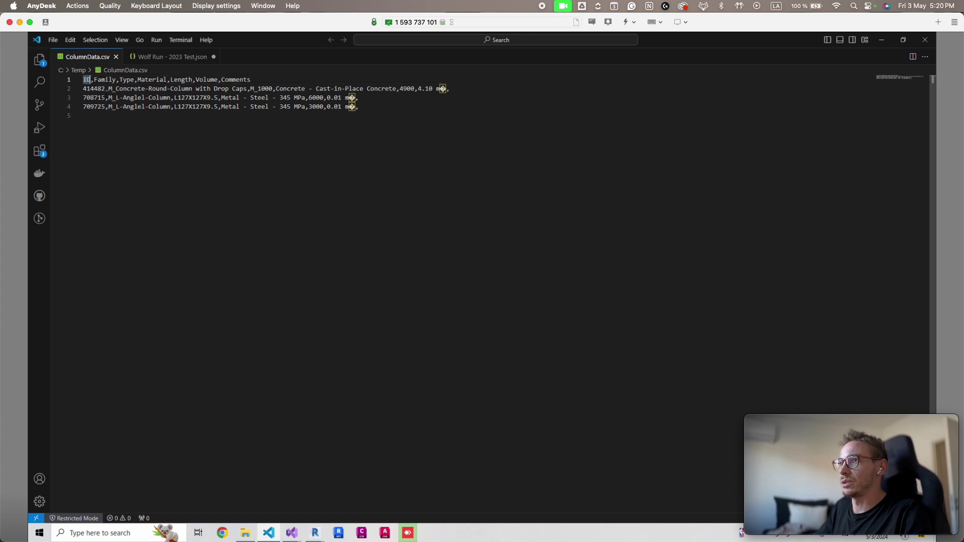
double_click(106, 79)
double_click(127, 79)
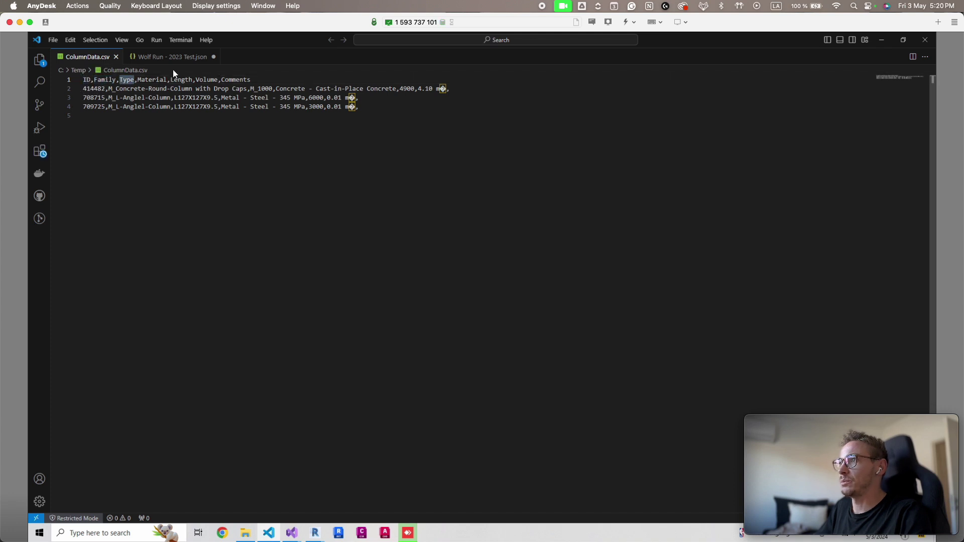
double_click(183, 79)
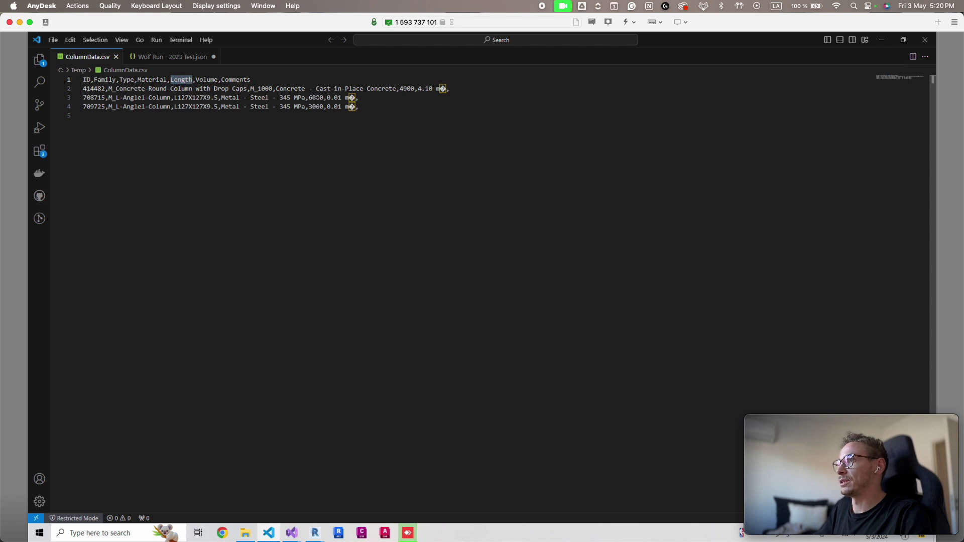
key(ctrl+a)
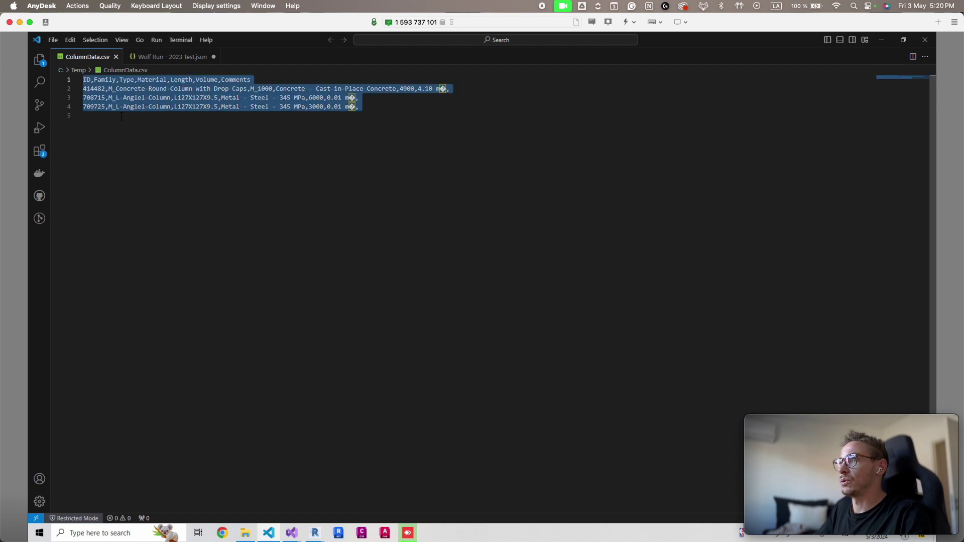
click(121, 116)
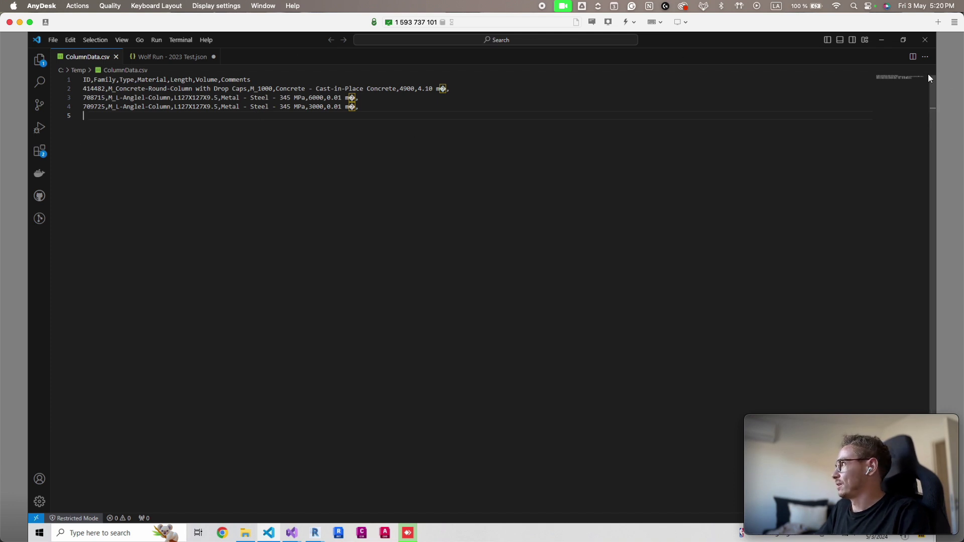
- Close Visual Studio Code, the Temp folder window and the Export Complete message
click(915, 44)
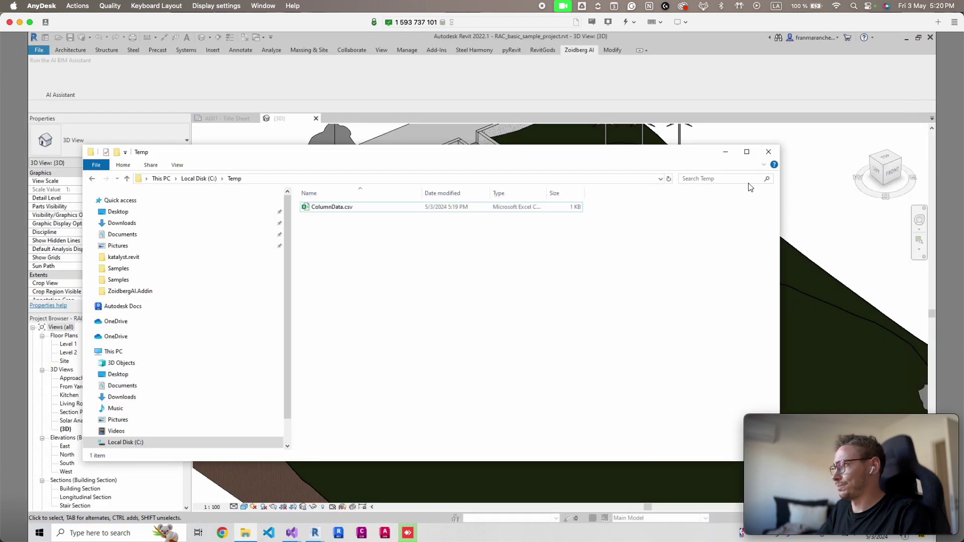
click(768, 151)
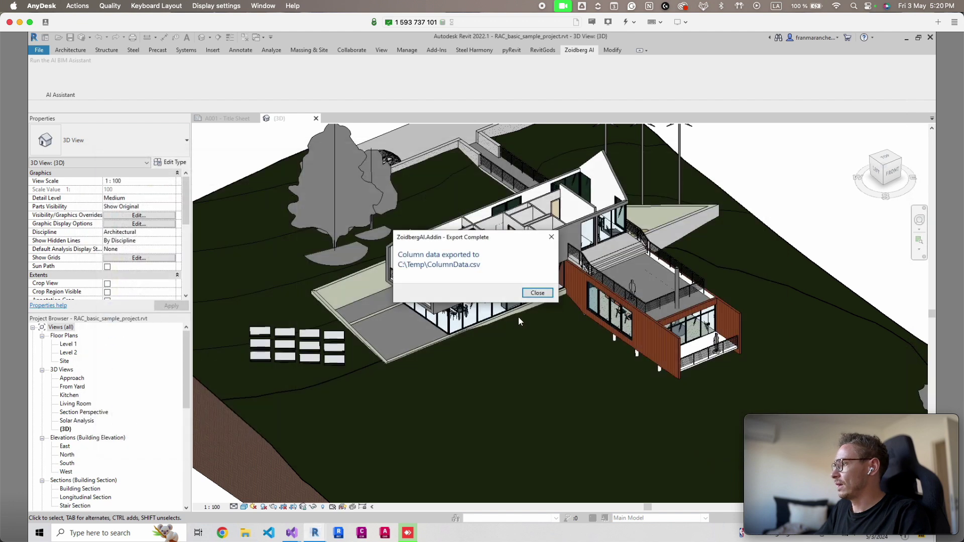
click(537, 294)
- Switch from the 3D house view to the Level 1 floor plan and centre it
middle_drag(389, 282, 404, 293)
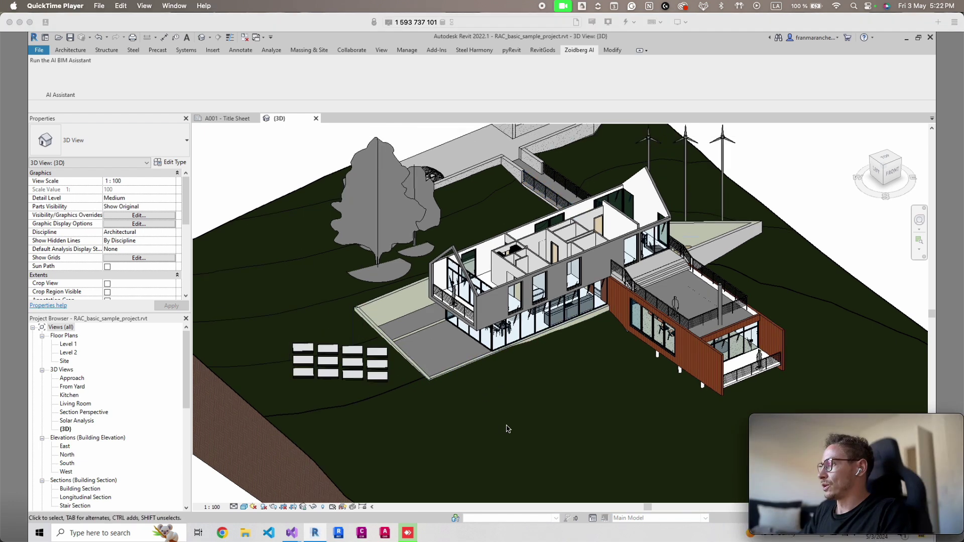
middle_drag(507, 427, 517, 426)
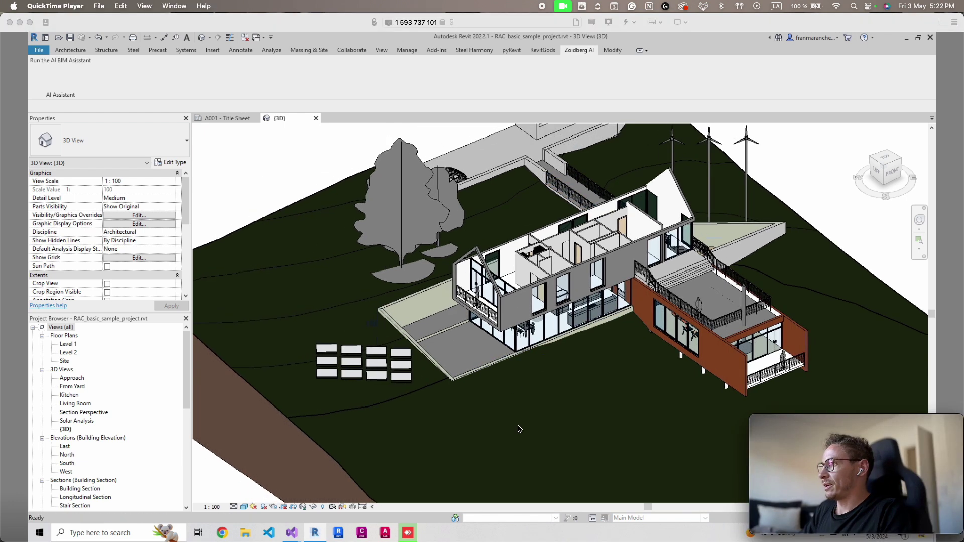
click(73, 345)
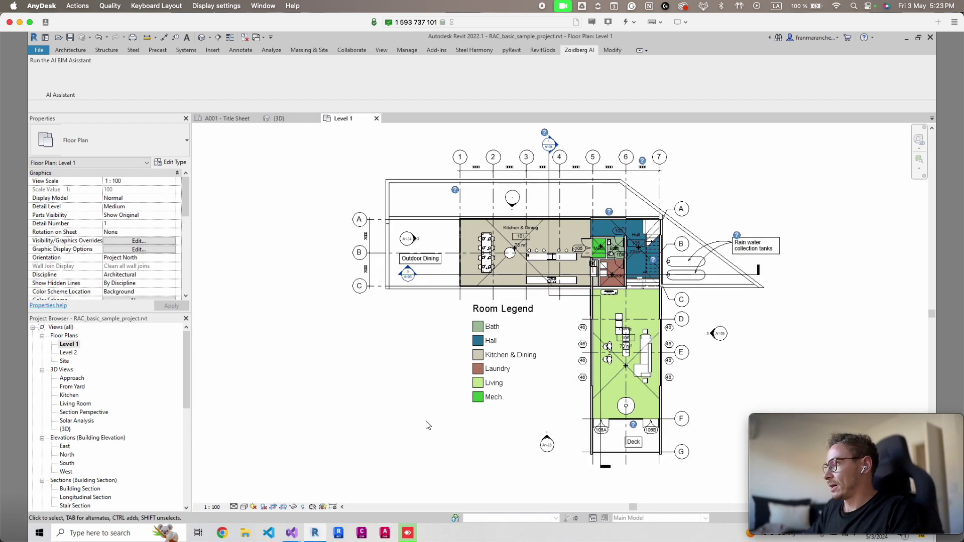
middle_drag(428, 426, 393, 423)
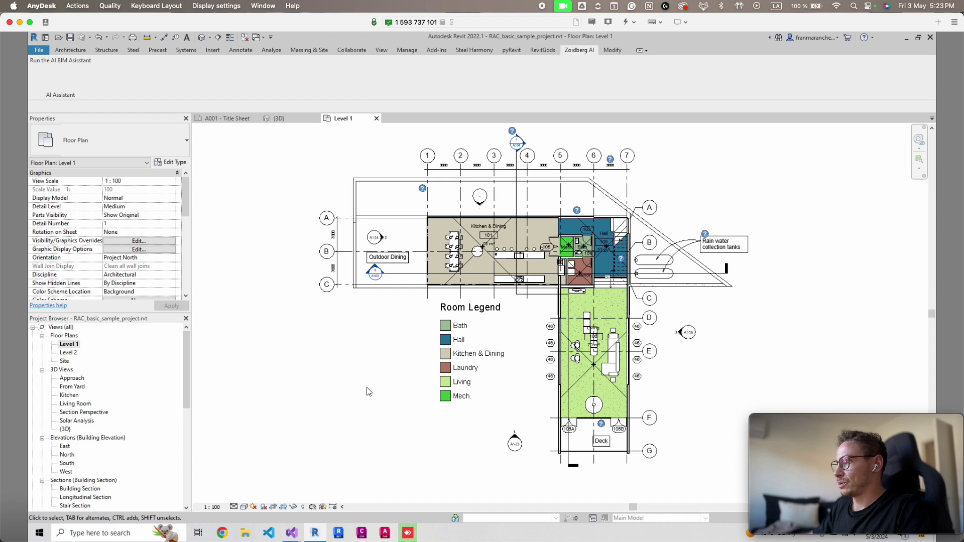
- Ask the AI assistant to rename all Level 1 rooms with confusing names
click(61, 76)
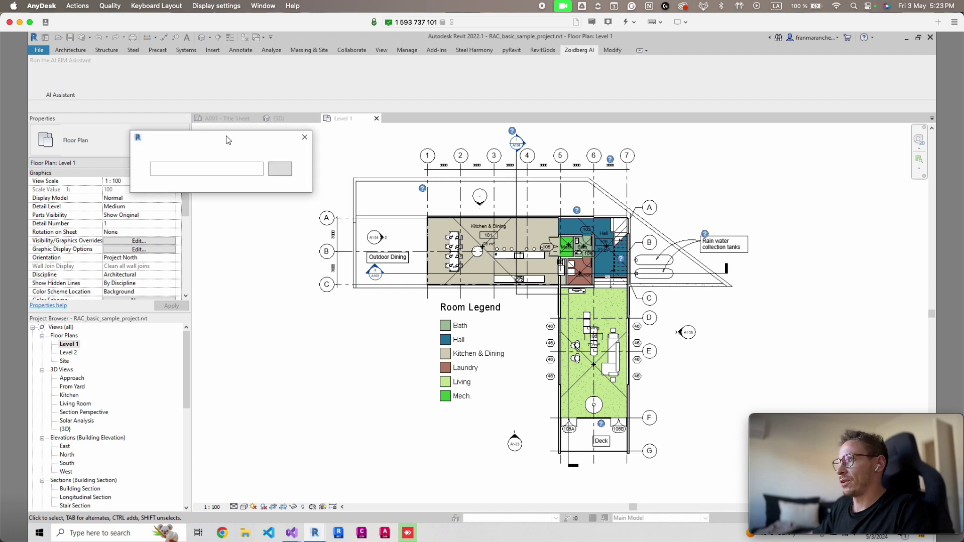
drag(228, 140, 234, 188)
click(231, 216)
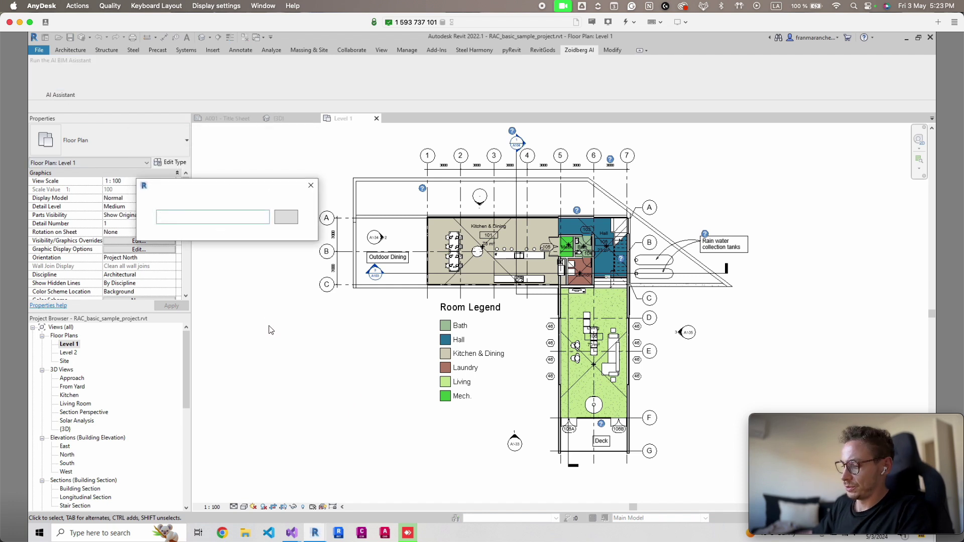
text(Rename all the rooms in this vi)
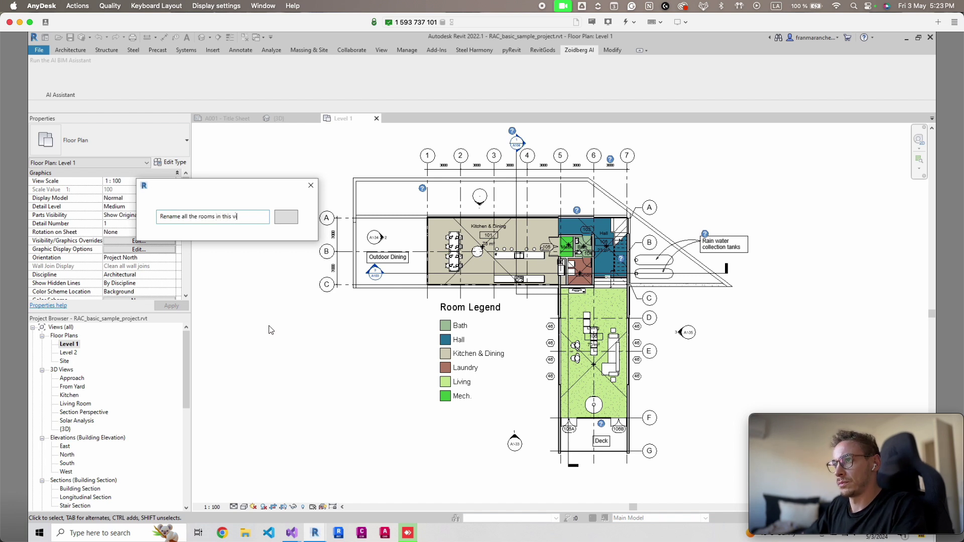
text(nfusing names)
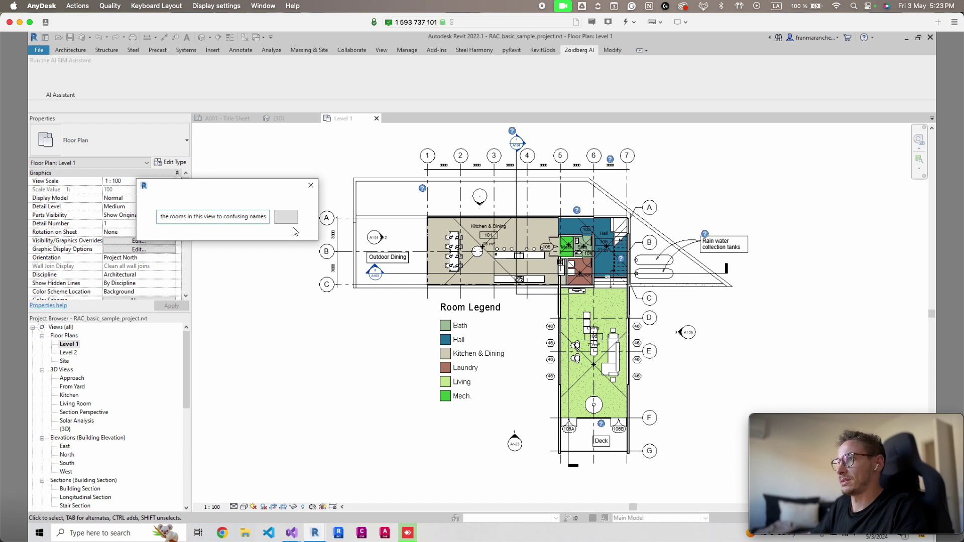
key(Return)
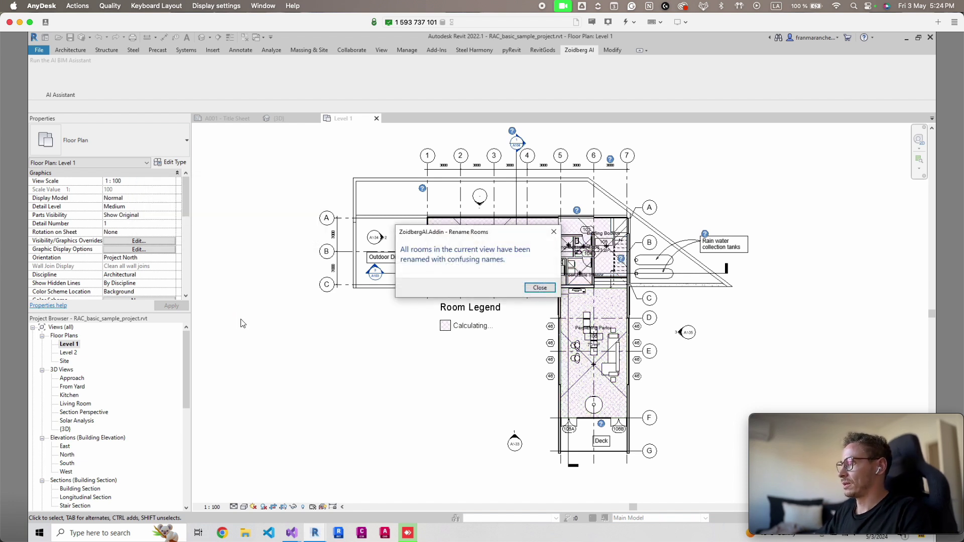
- Move the Rename Rooms confirmation aside to view the renamed rooms, then close it
drag(486, 235, 306, 235)
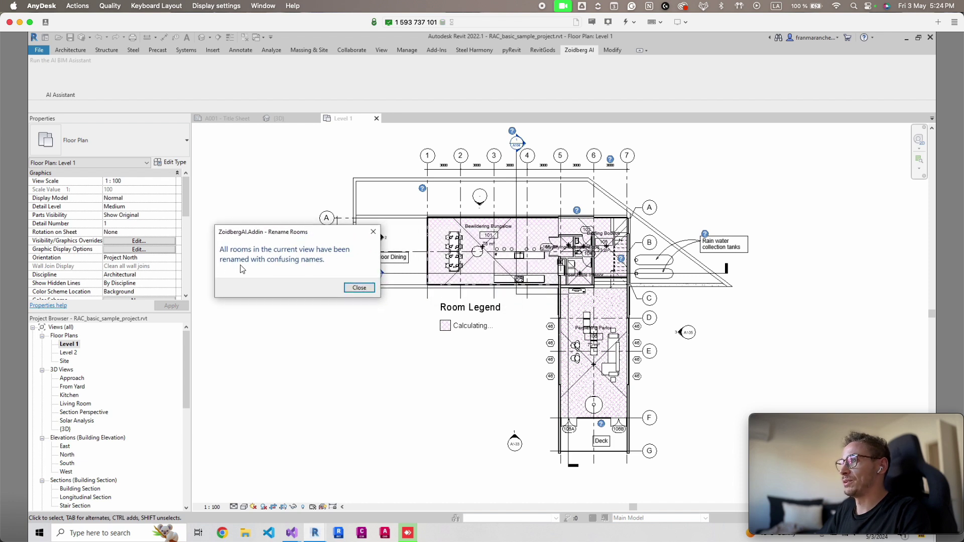
click(352, 289)
scroll(458, 352, right, 2)
- Refresh the Room Legend to list six rooms, Abstruse Abode to Perplexing Parlor, and inspect the plan
click(459, 329)
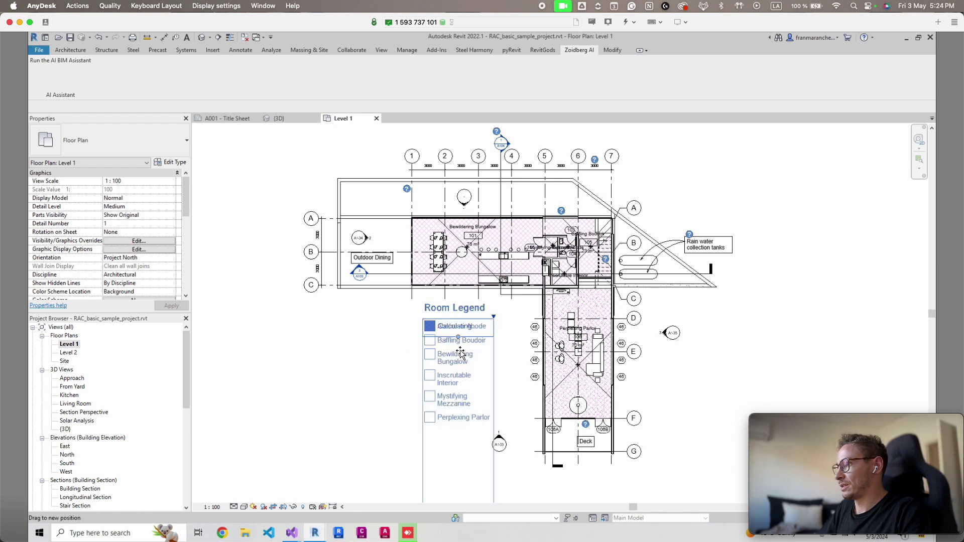
click(353, 400)
scroll(534, 361, up, 4)
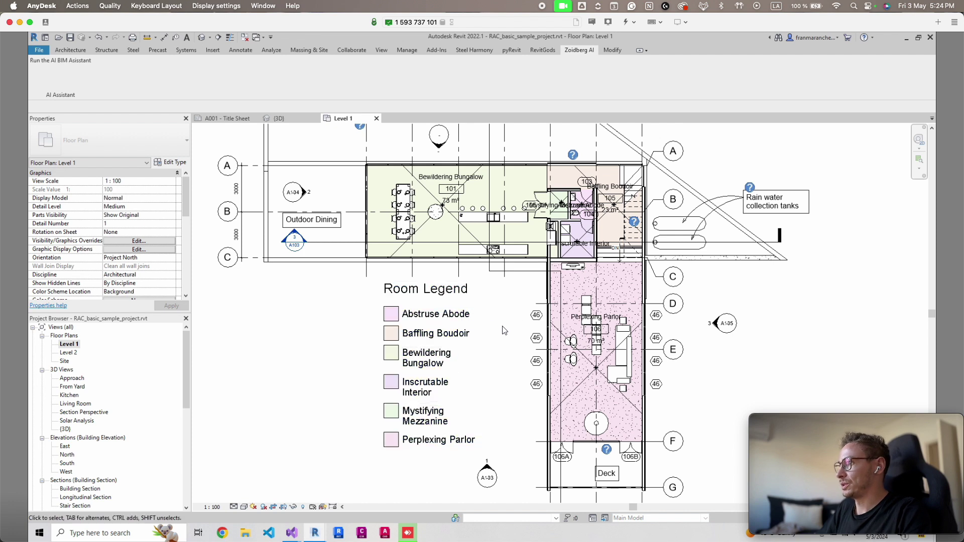
middle_drag(504, 330, 477, 318)
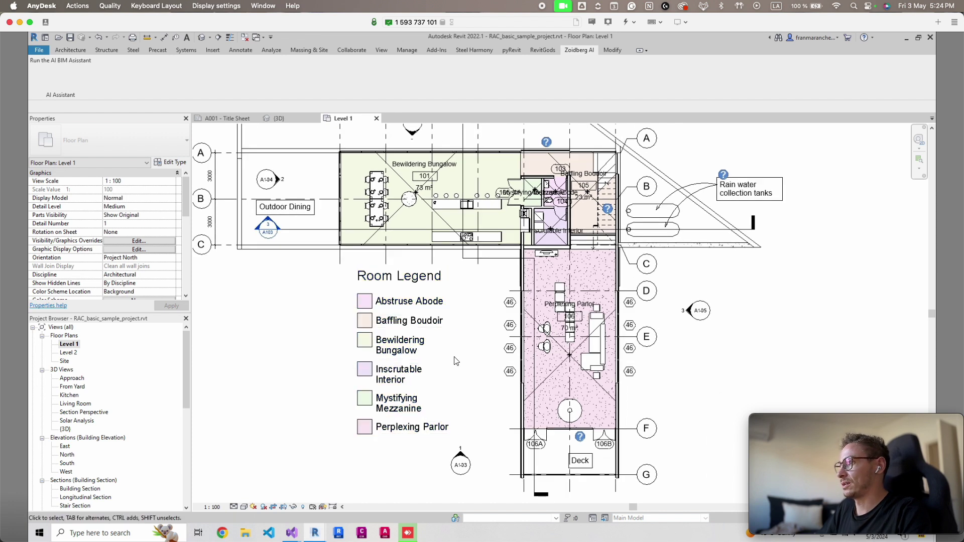
middle_drag(477, 387, 498, 386)
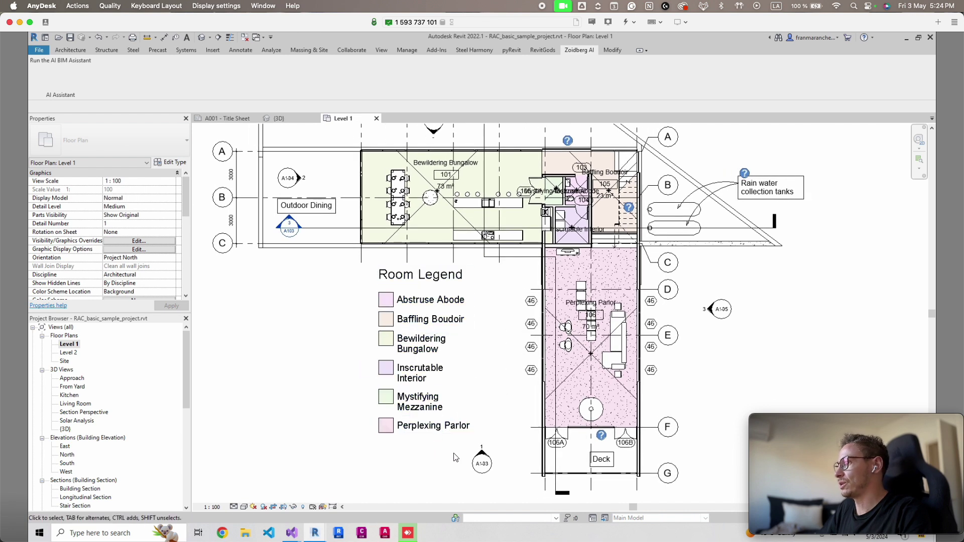
scroll(340, 346, down, 1)
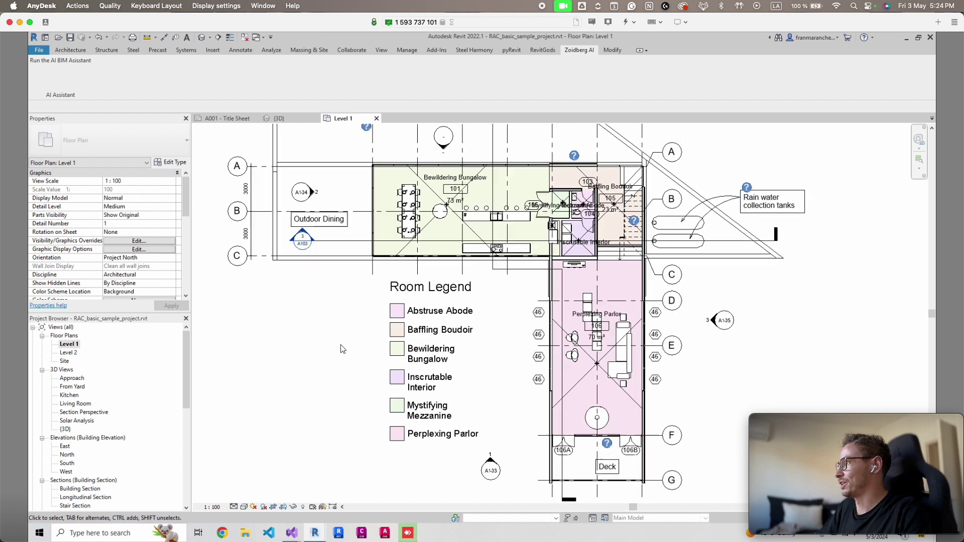